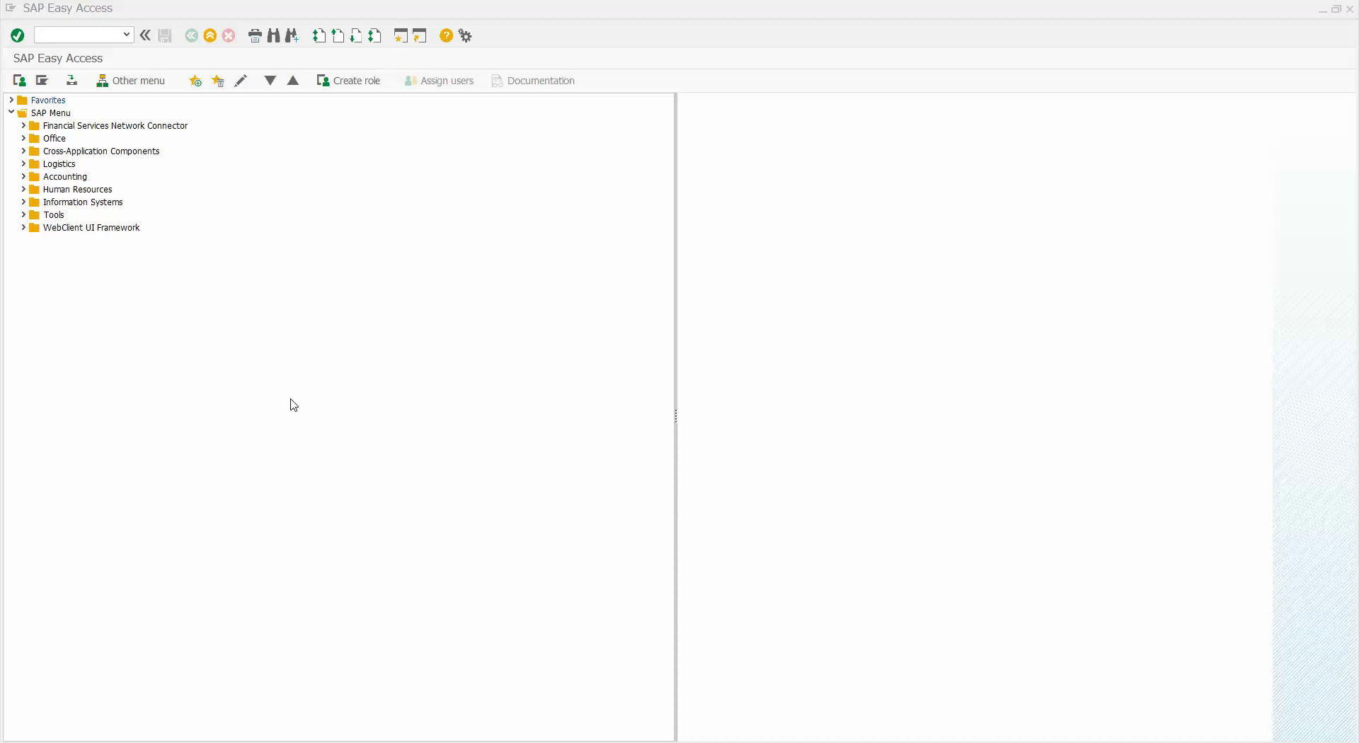
# Place the cursor in the SAP Easy Access command field to enter a transaction code
pyautogui.click(93, 39)
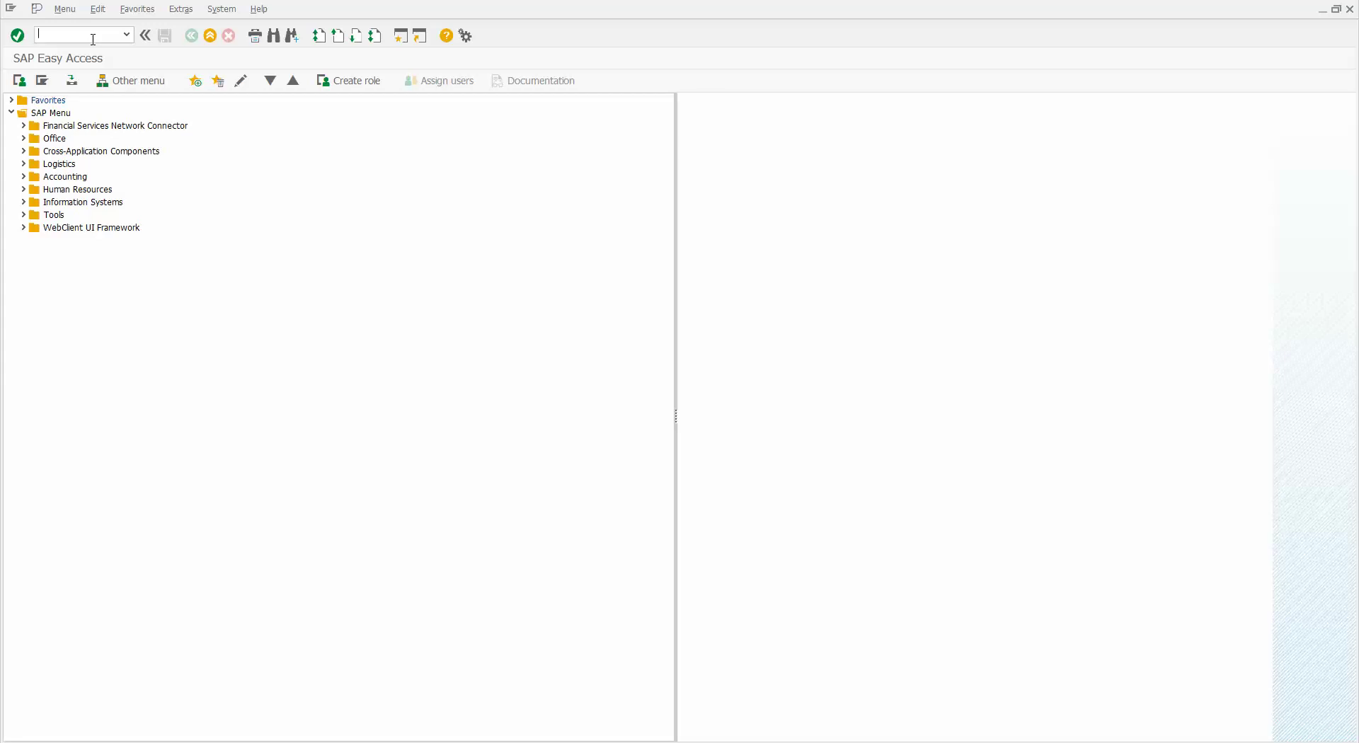
# Run MM17 and keep only table MARA selected, dropping MAKT after the one-table error
pyautogui.write('MM17')
pyautogui.press('Return')
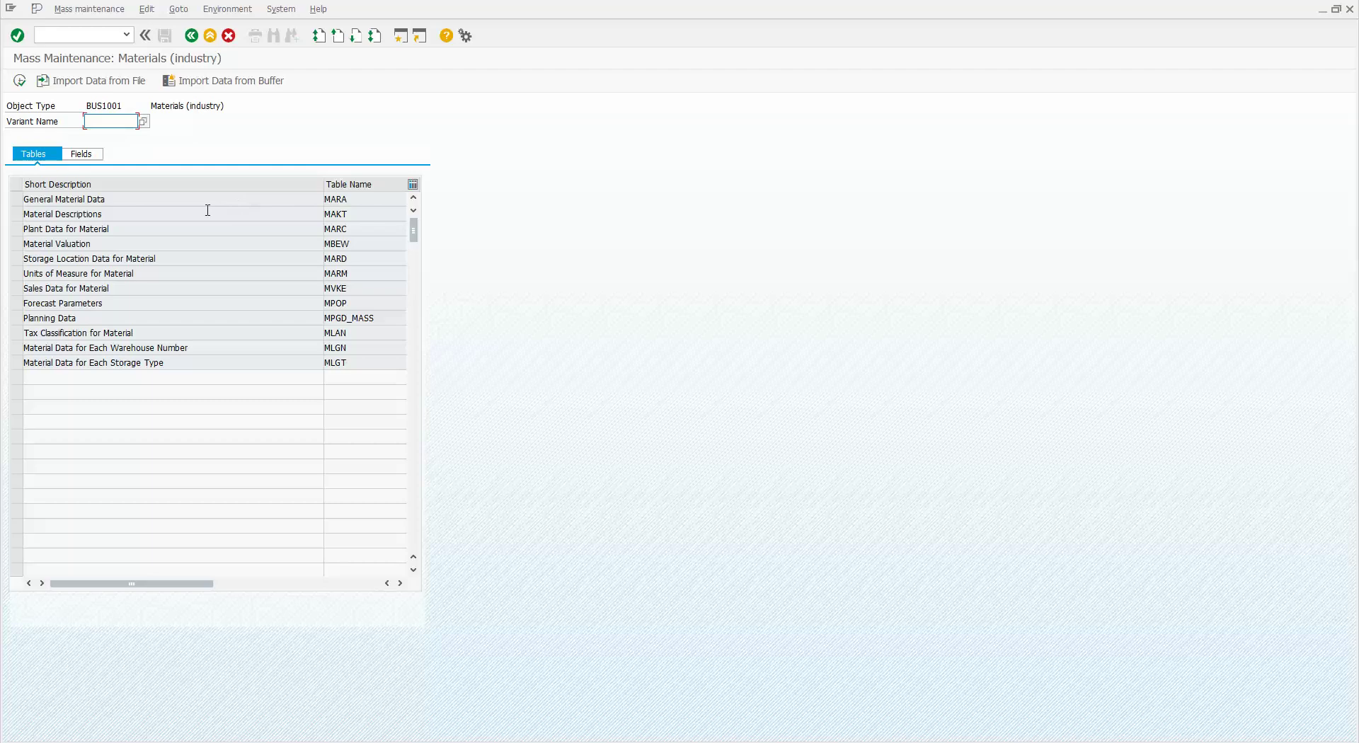
pyautogui.click(16, 199)
pyautogui.keyDown('shift'); pyautogui.click(16, 213); pyautogui.keyUp('shift')
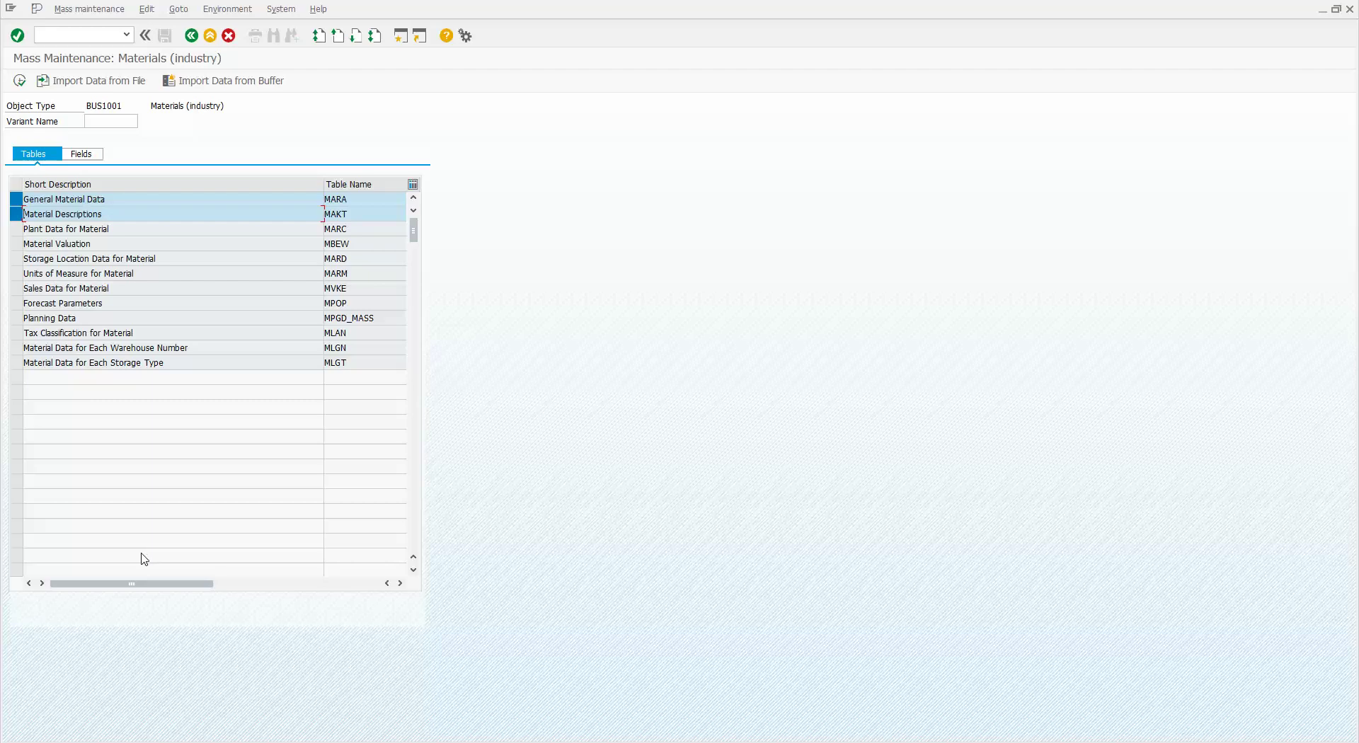
pyautogui.press('F8')
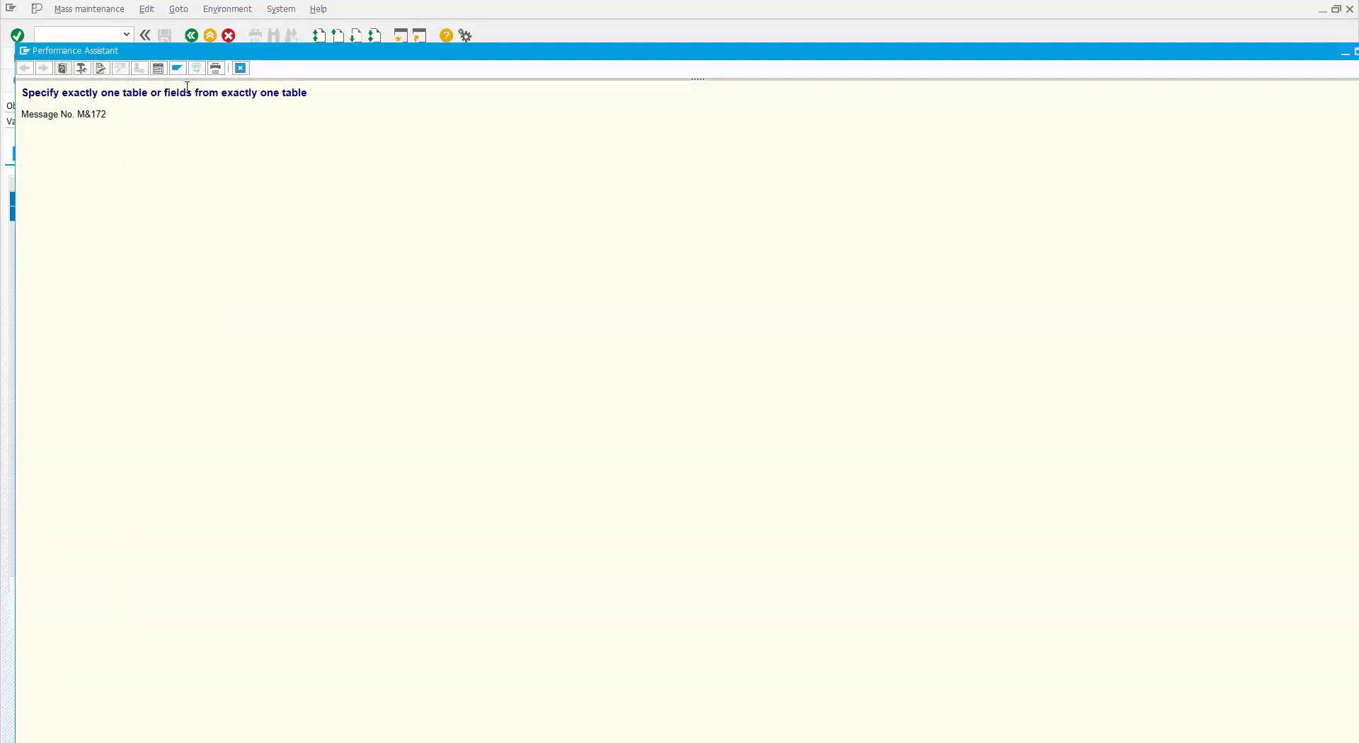
pyautogui.doubleClick(25, 51)
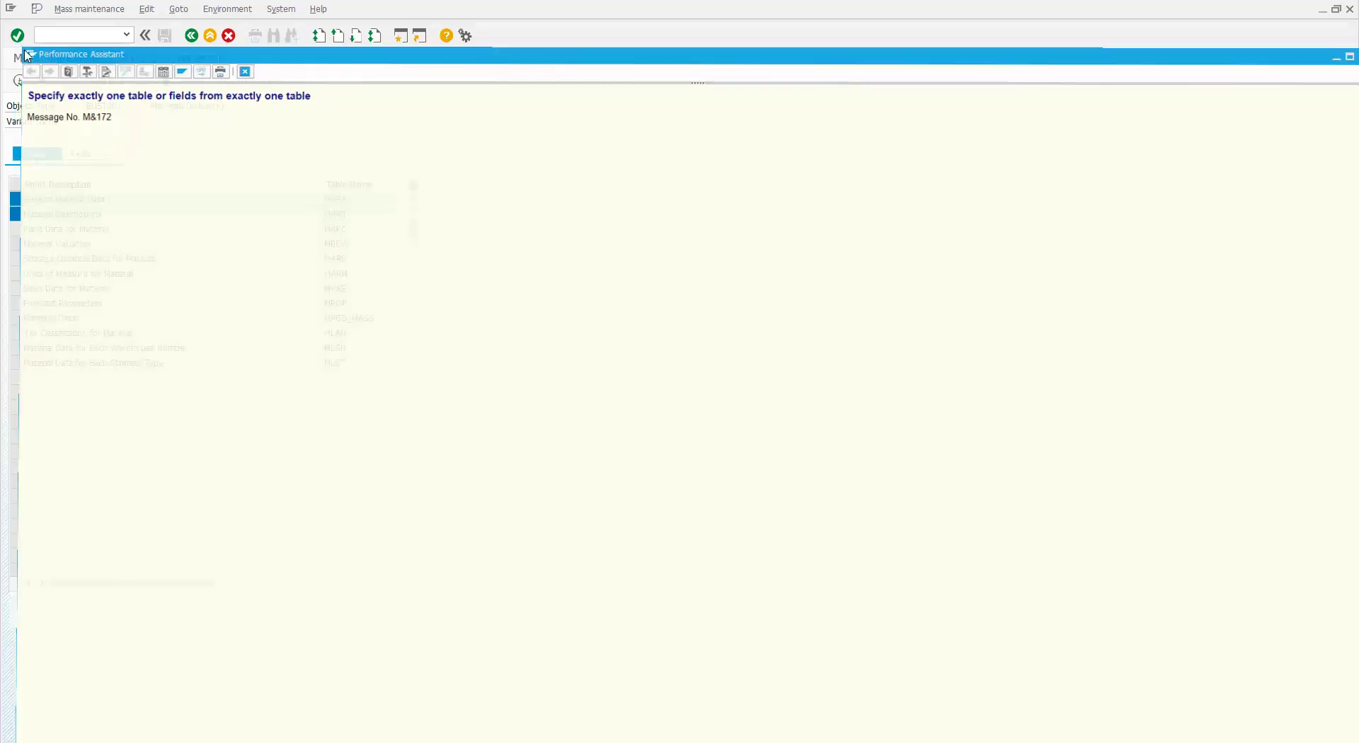
pyautogui.keyDown('ctrl'); pyautogui.click(16, 214); pyautogui.keyUp('ctrl')
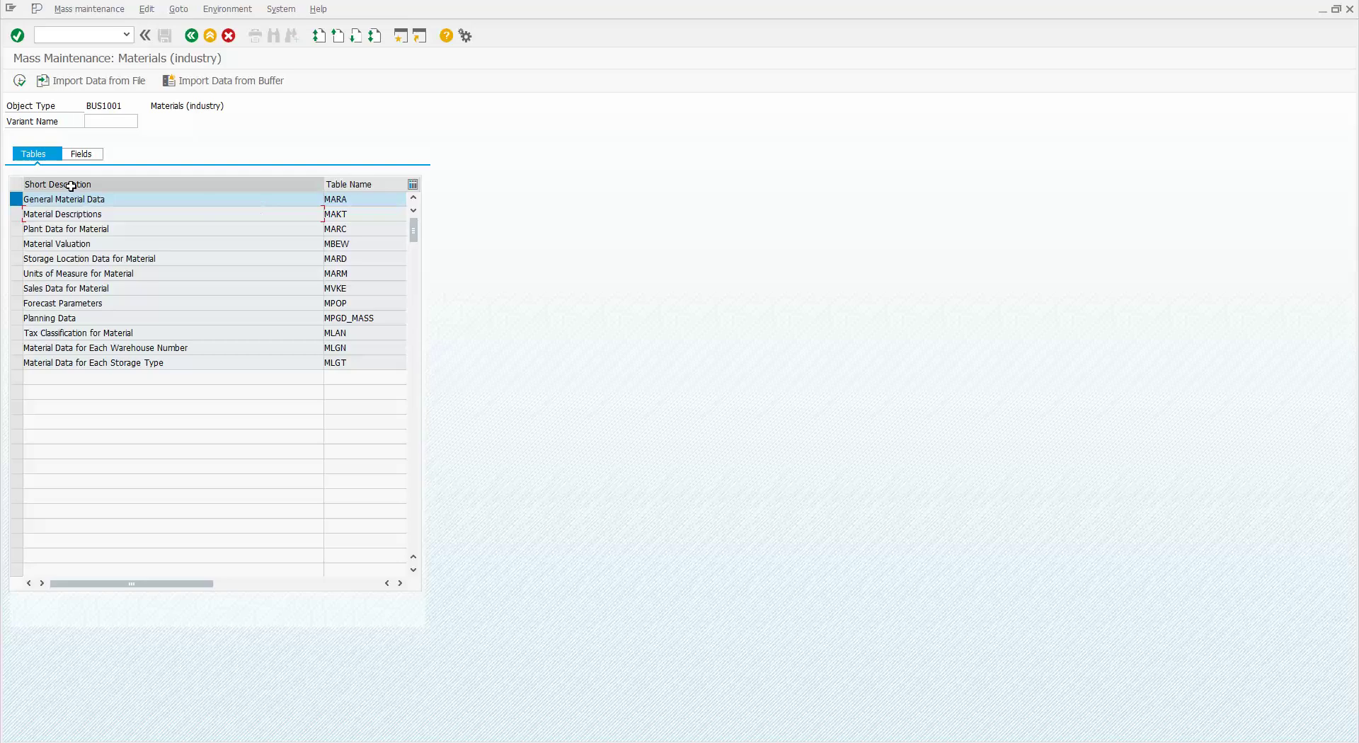
# Upload the file MM17-MARA-BEGRU Changes.xlsx and accept the upload parameters
pyautogui.click(92, 81)
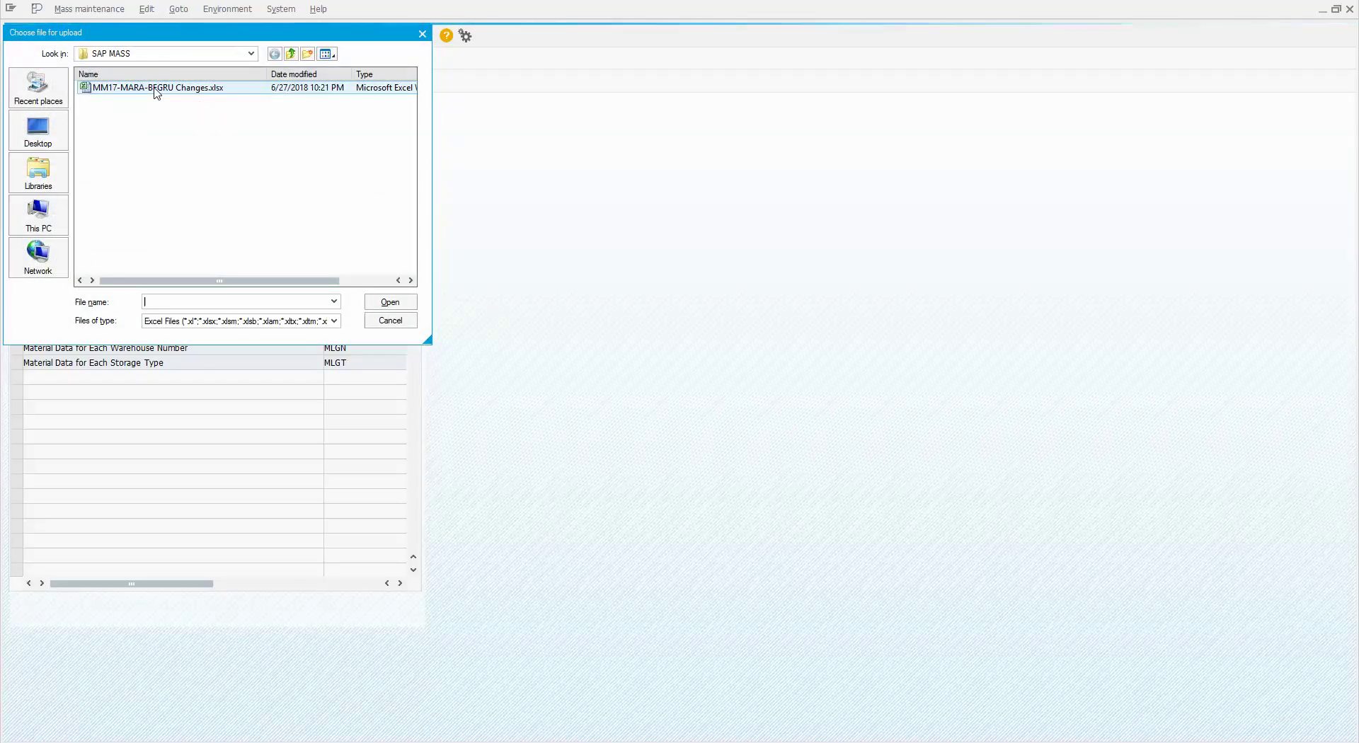
pyautogui.click(156, 90)
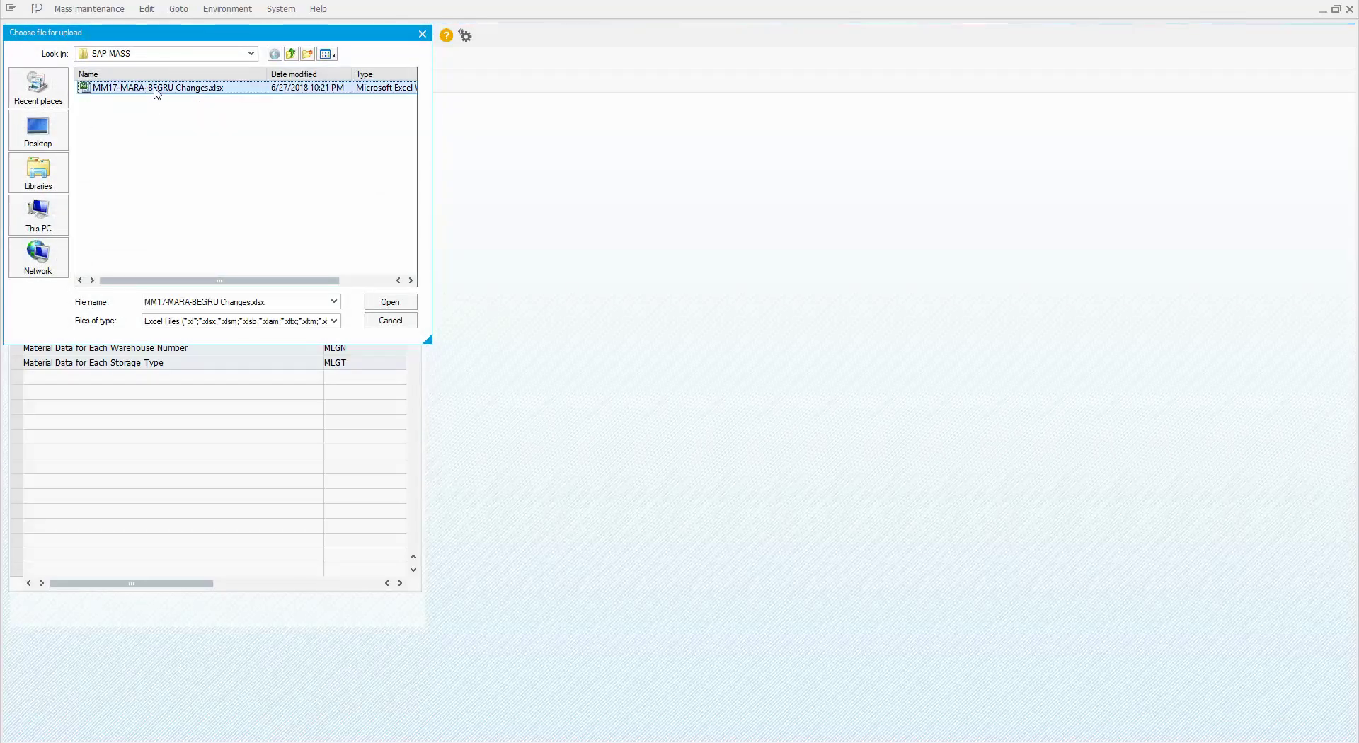
pyautogui.click(390, 302)
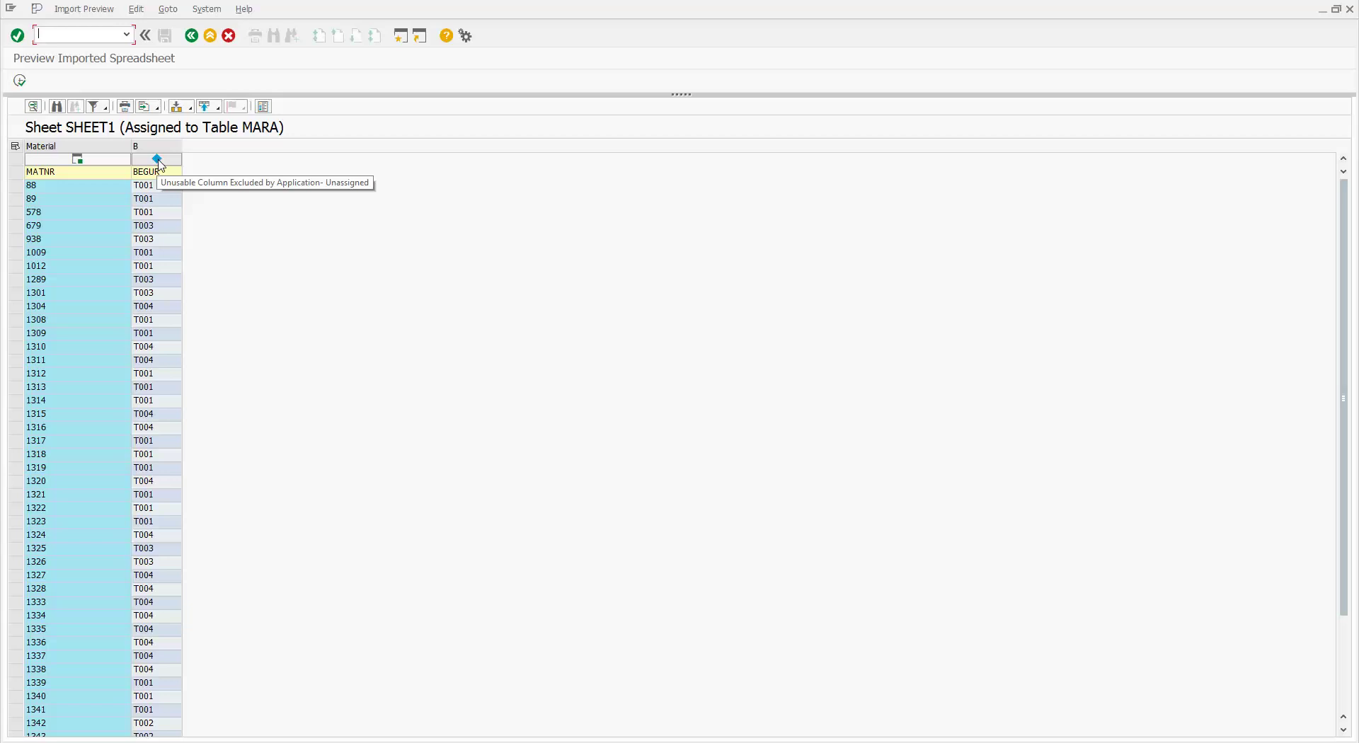
# Assign spreadsheet column B to MARA field BEGRU and widen the column
pyautogui.click(157, 159)
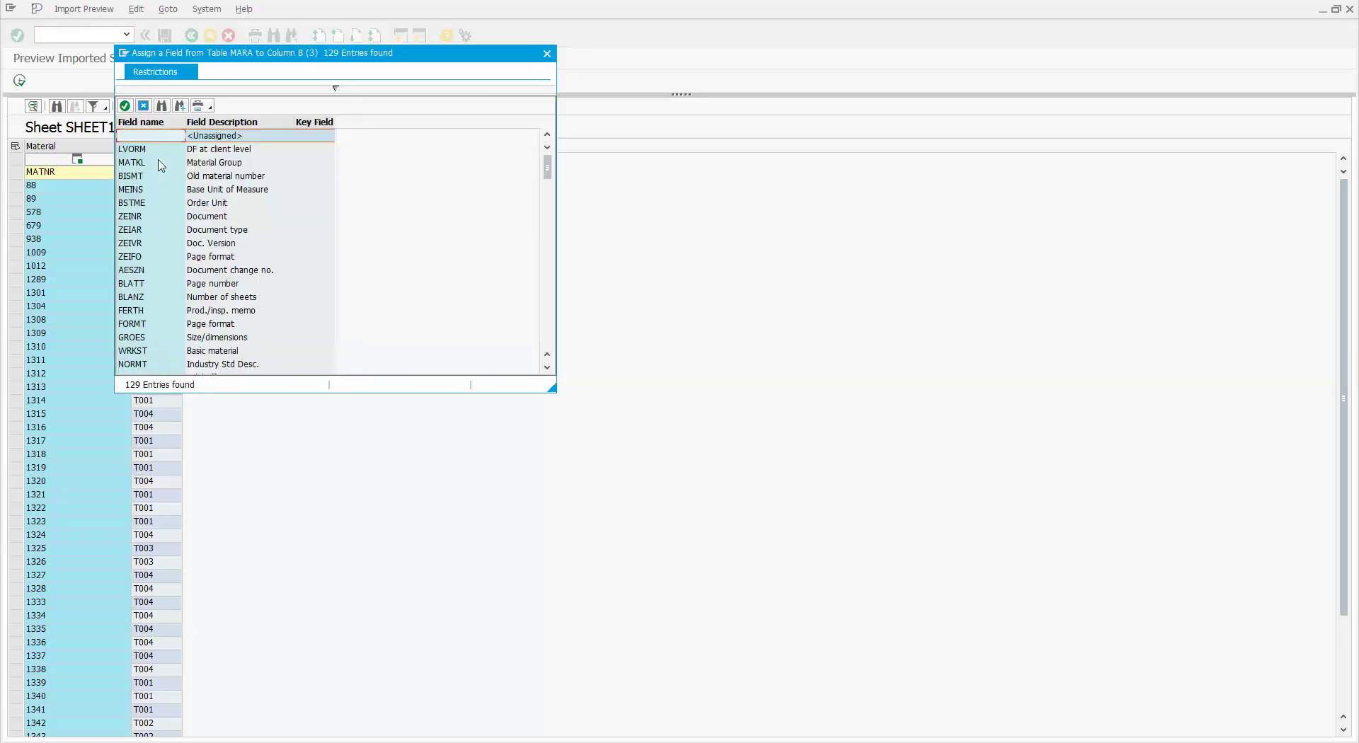
pyautogui.click(162, 106)
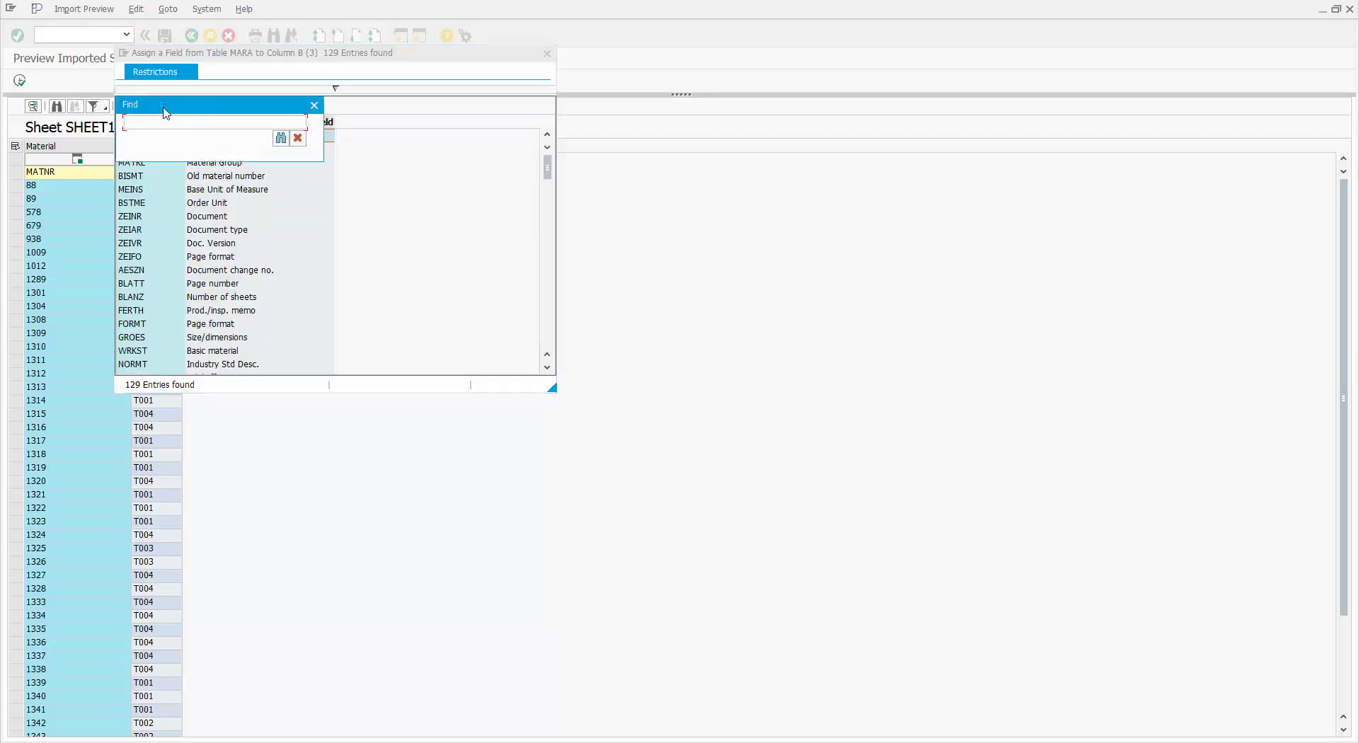
pyautogui.write('BE')
pyautogui.press('BackSpace')
pyautogui.press('BackSpace')
pyautogui.write('BEGRU')
pyautogui.press('Return')
pyautogui.doubleClick(141, 139)
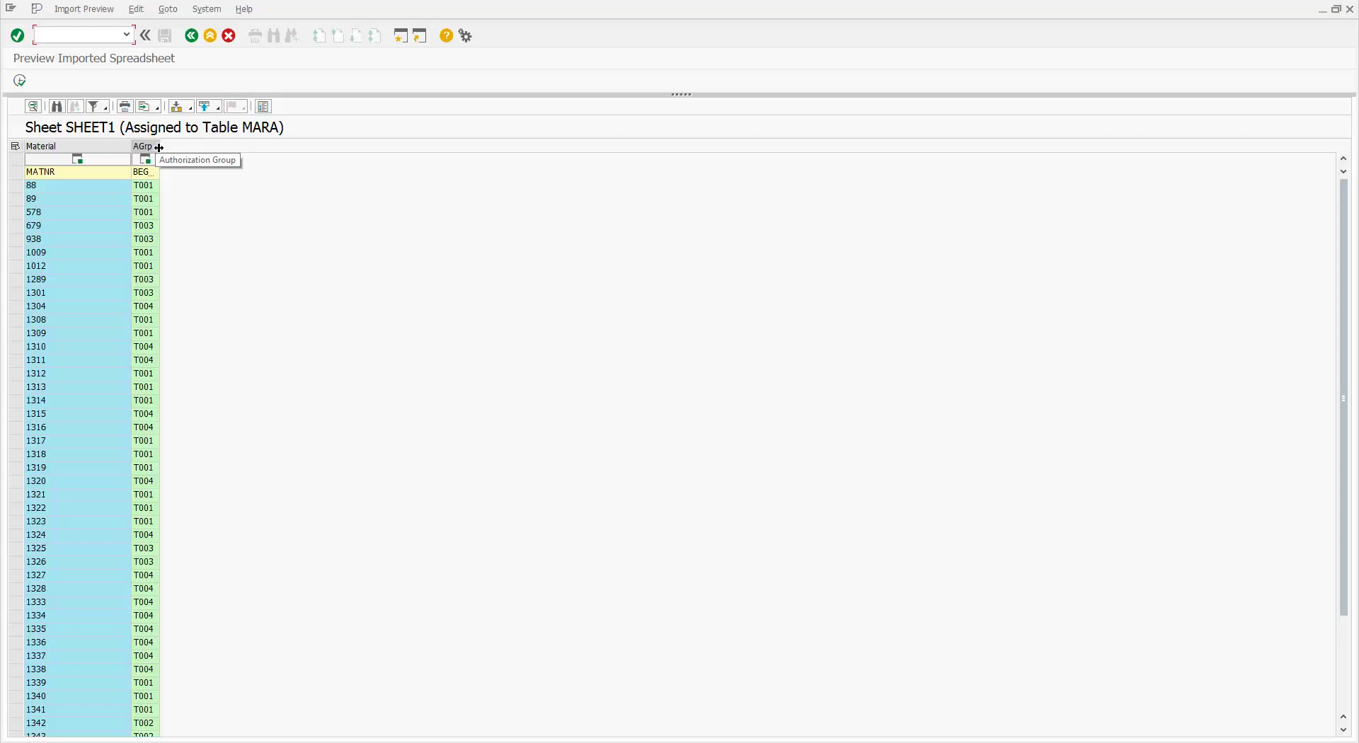
pyautogui.moveTo(159, 147); pyautogui.dragTo(190, 149)
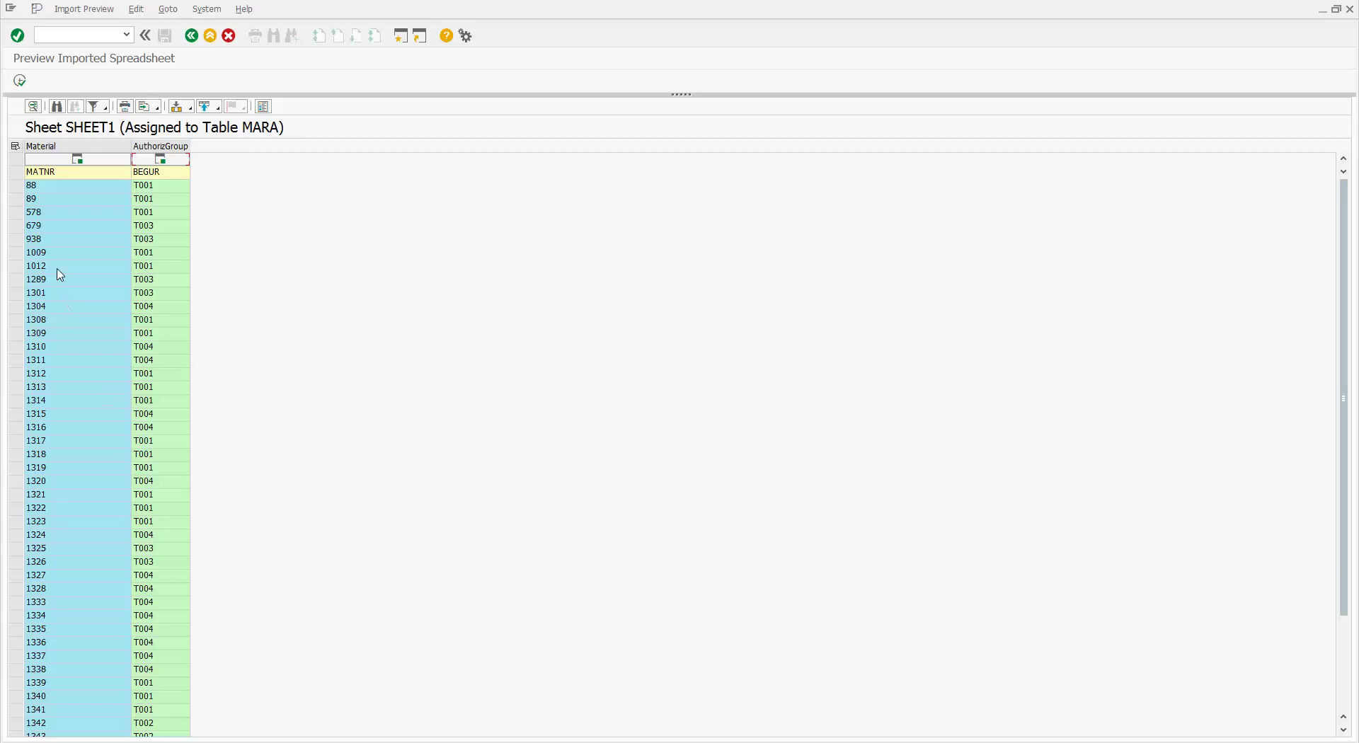
# Load the 50 materials and compare new authorization groups with old values like Z001 and AA
pyautogui.click(21, 81)
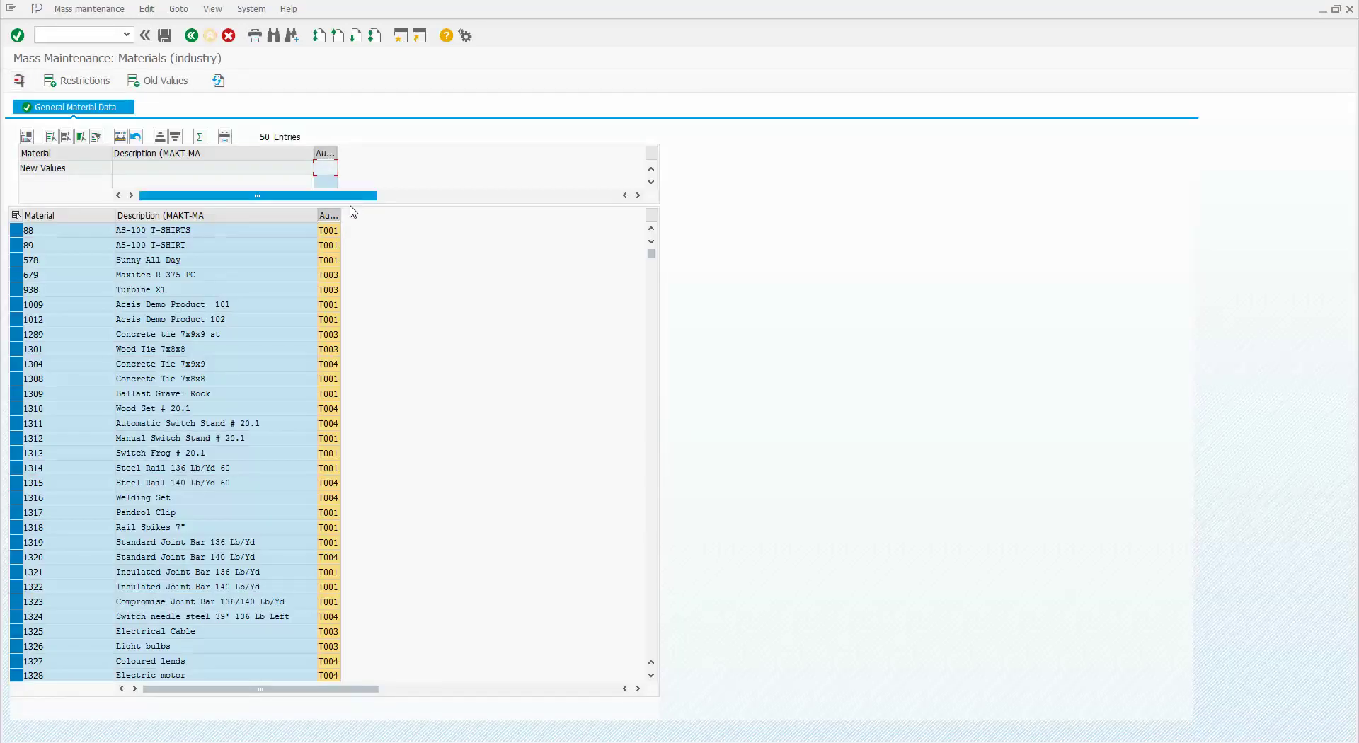
pyautogui.moveTo(341, 216); pyautogui.dragTo(420, 215)
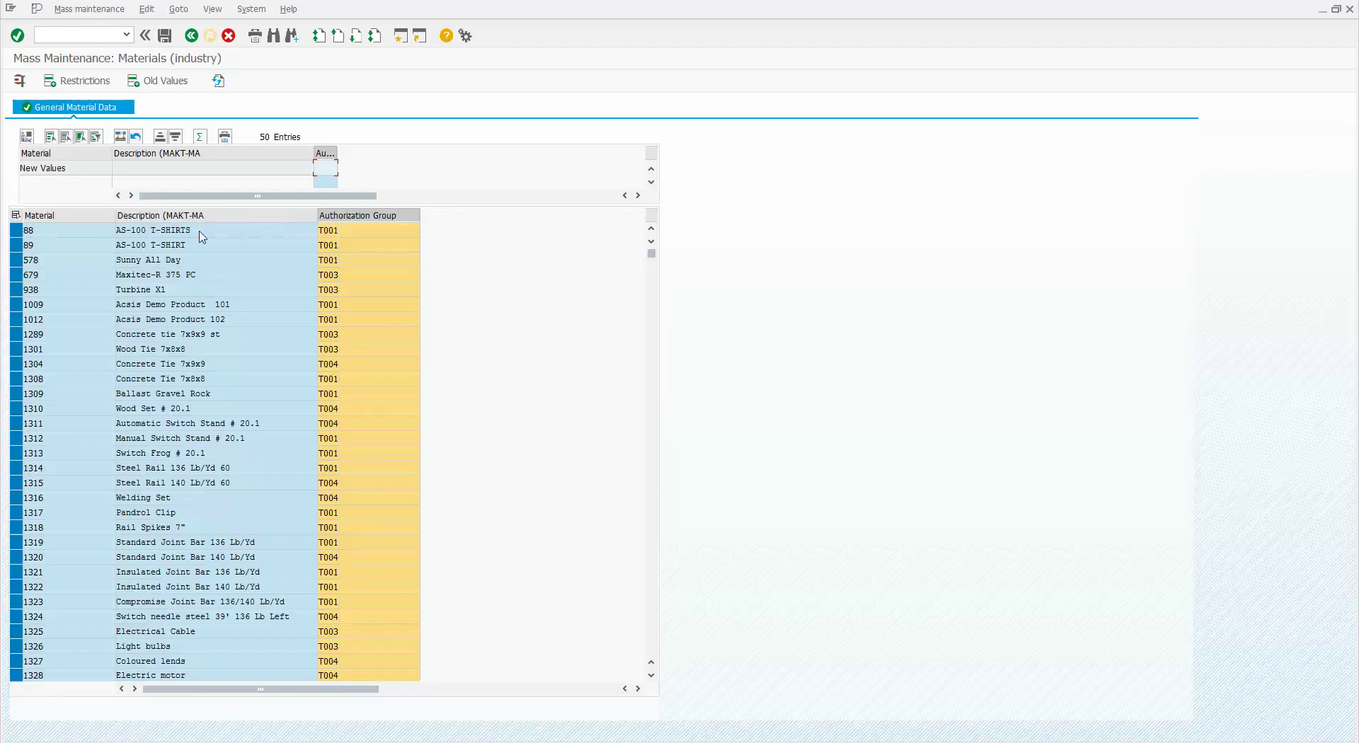
pyautogui.click(146, 84)
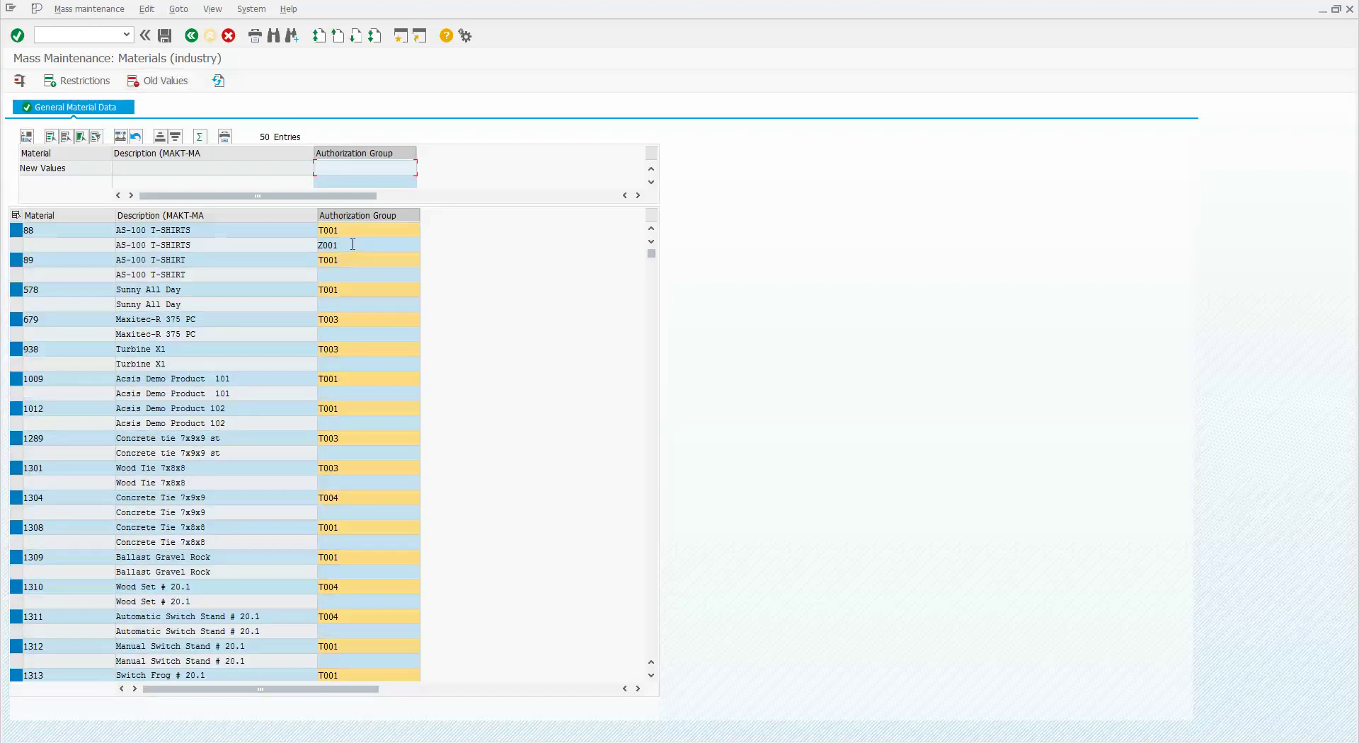
pyautogui.moveTo(352, 245); pyautogui.dragTo(296, 243)
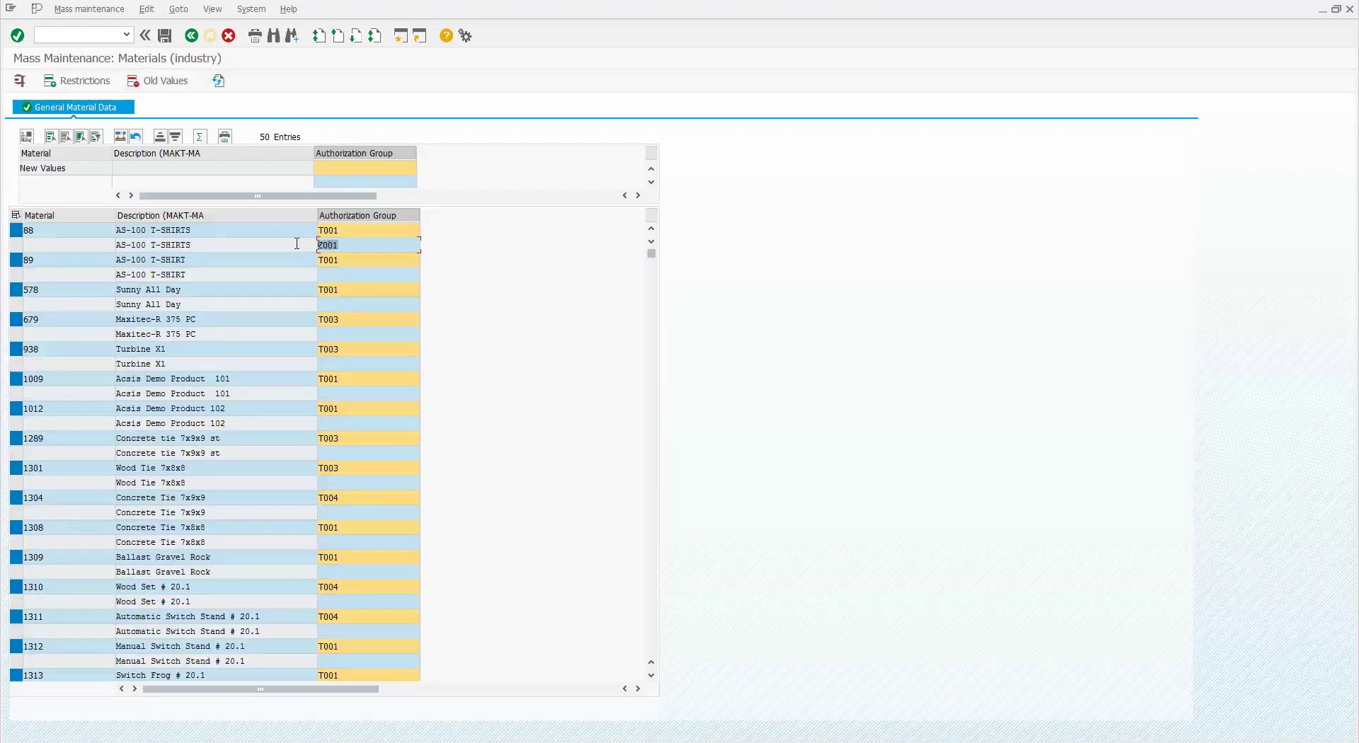
pyautogui.click(332, 273)
pyautogui.click(654, 620)
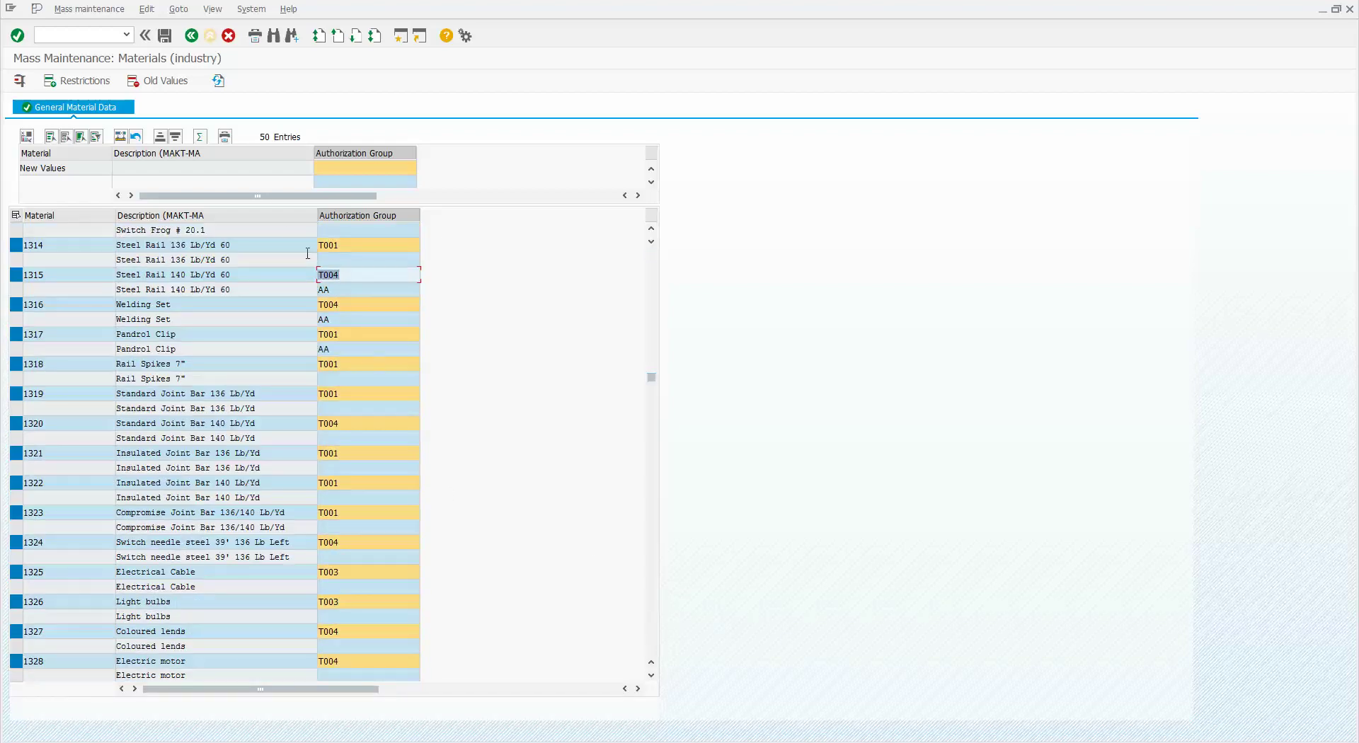
pyautogui.click(340, 317)
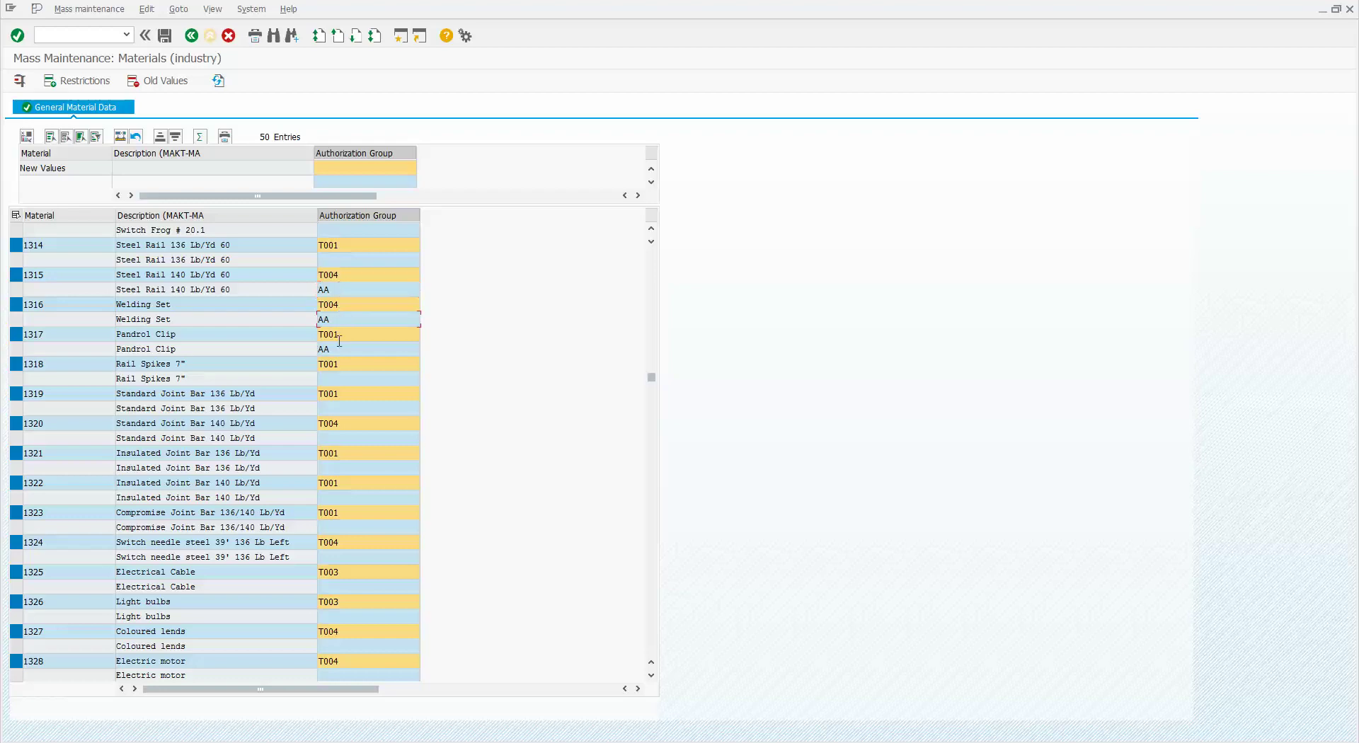
pyautogui.moveTo(651, 374); pyautogui.dragTo(649, 225)
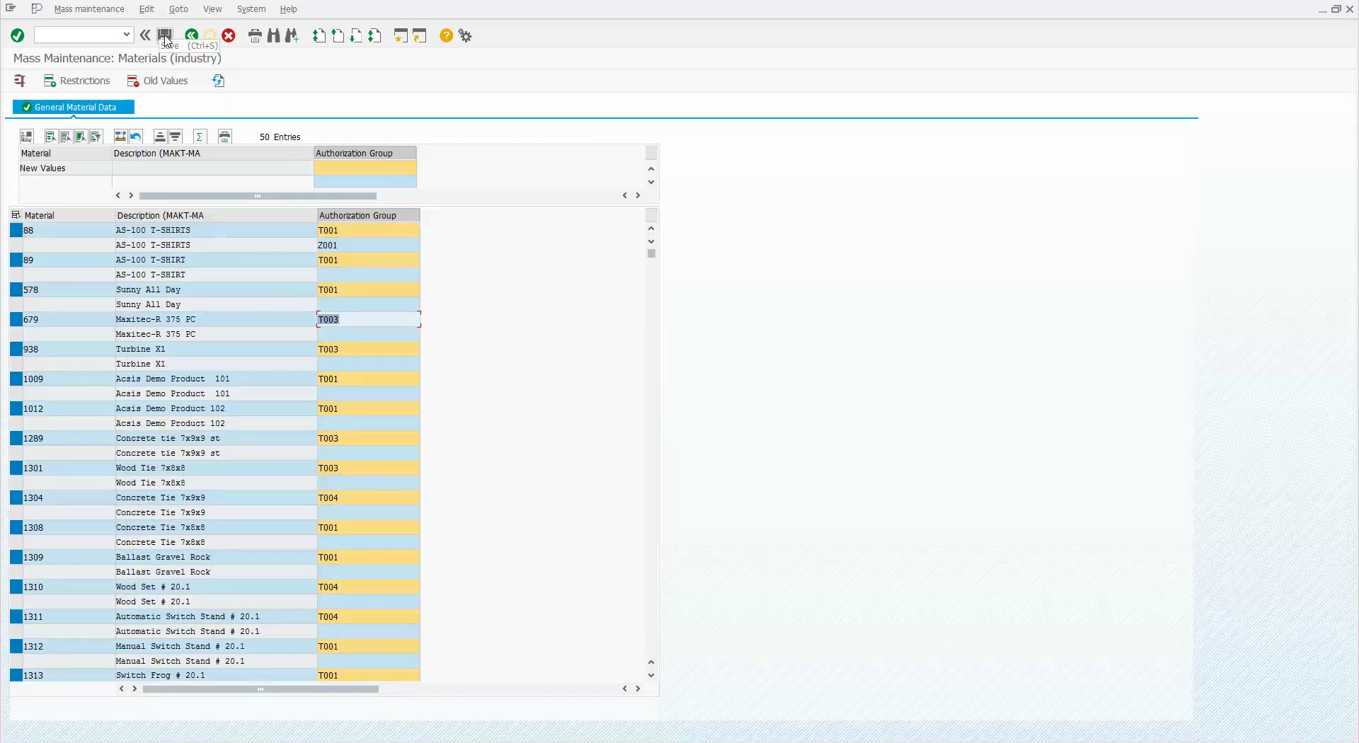
# Save the authorization group changes, confirming the irreversible-save warning
pyautogui.click(165, 36)
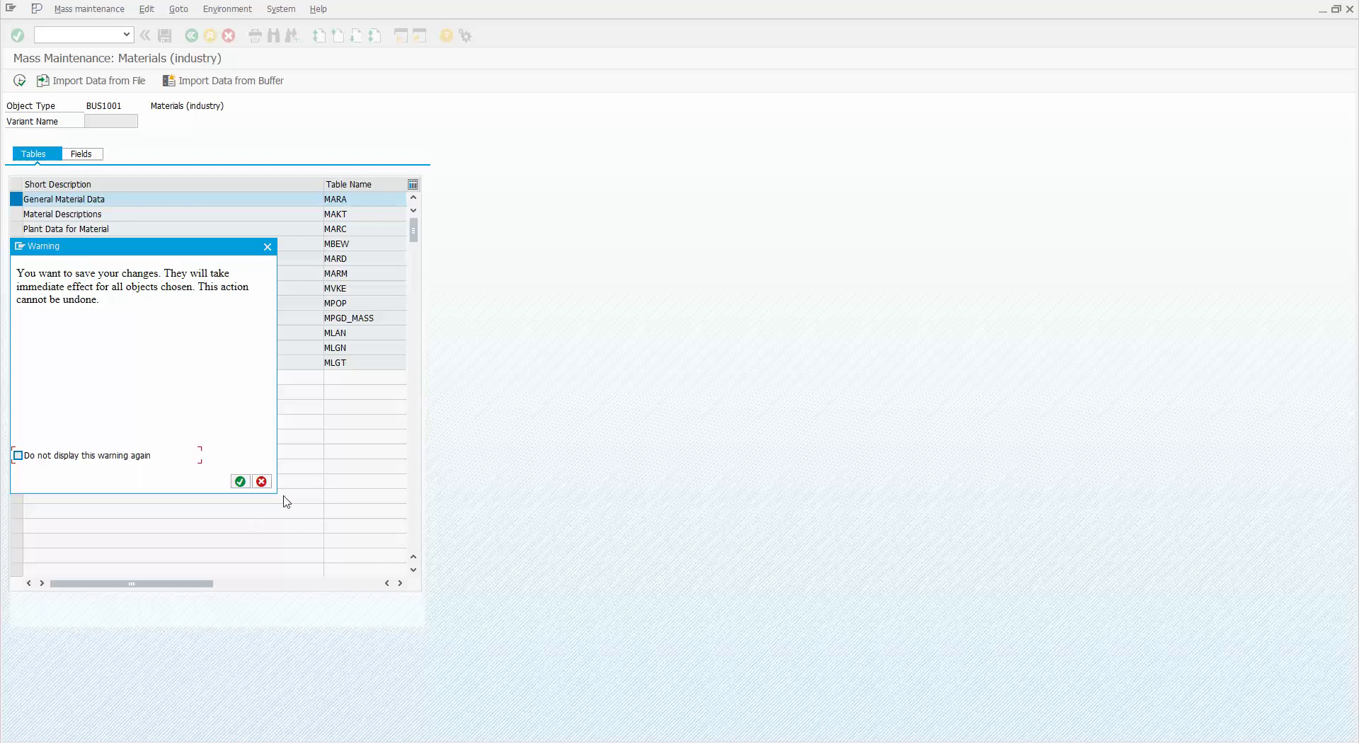
pyautogui.click(241, 482)
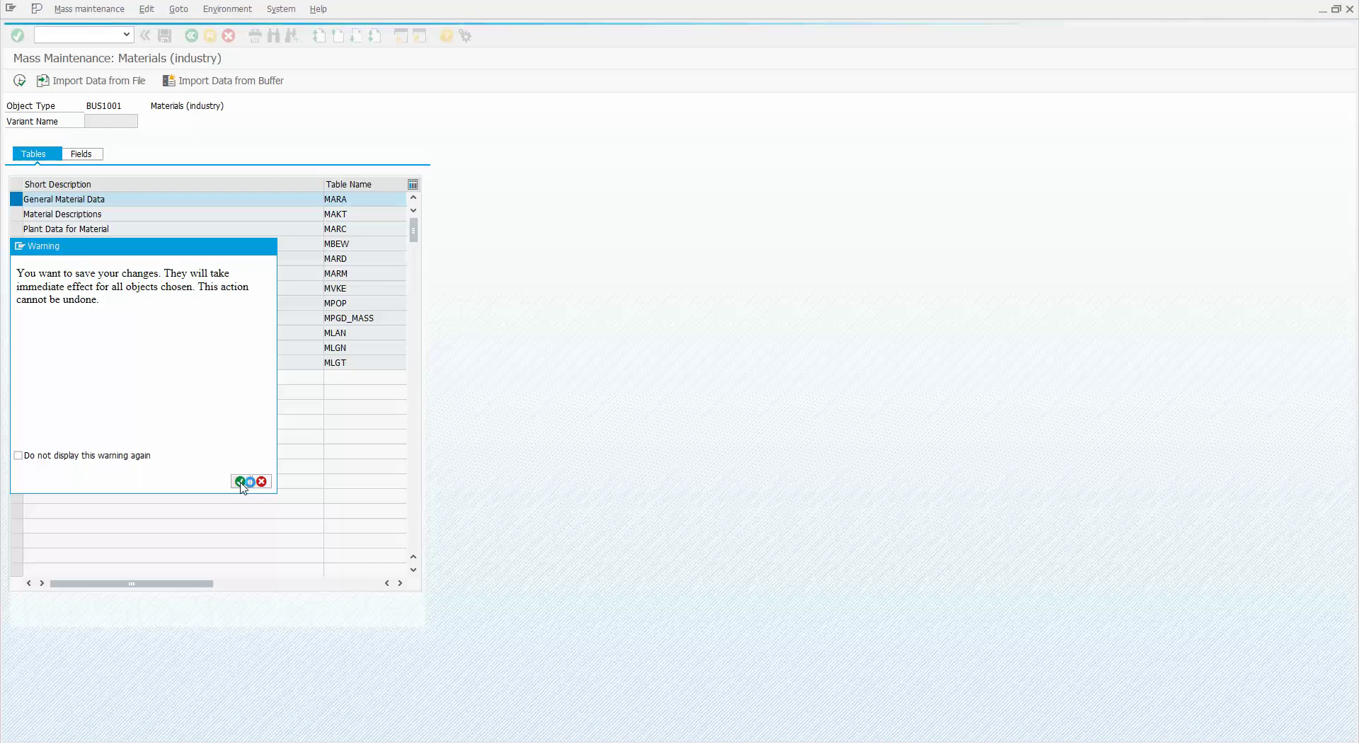
pyautogui.click(240, 482)
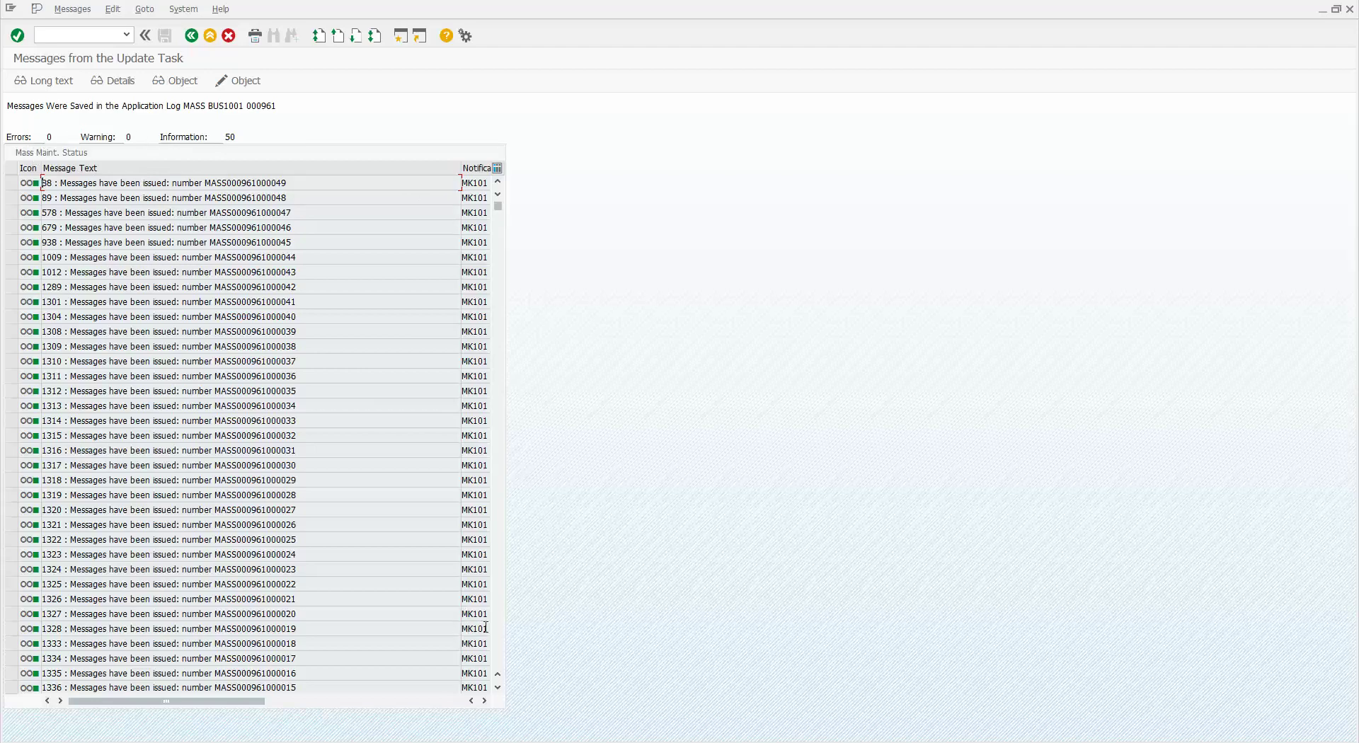
# Scroll through the update messages, then switch to the SE16 Data Browser window for MARA
pyautogui.click(501, 653)
pyautogui.click(501, 657)
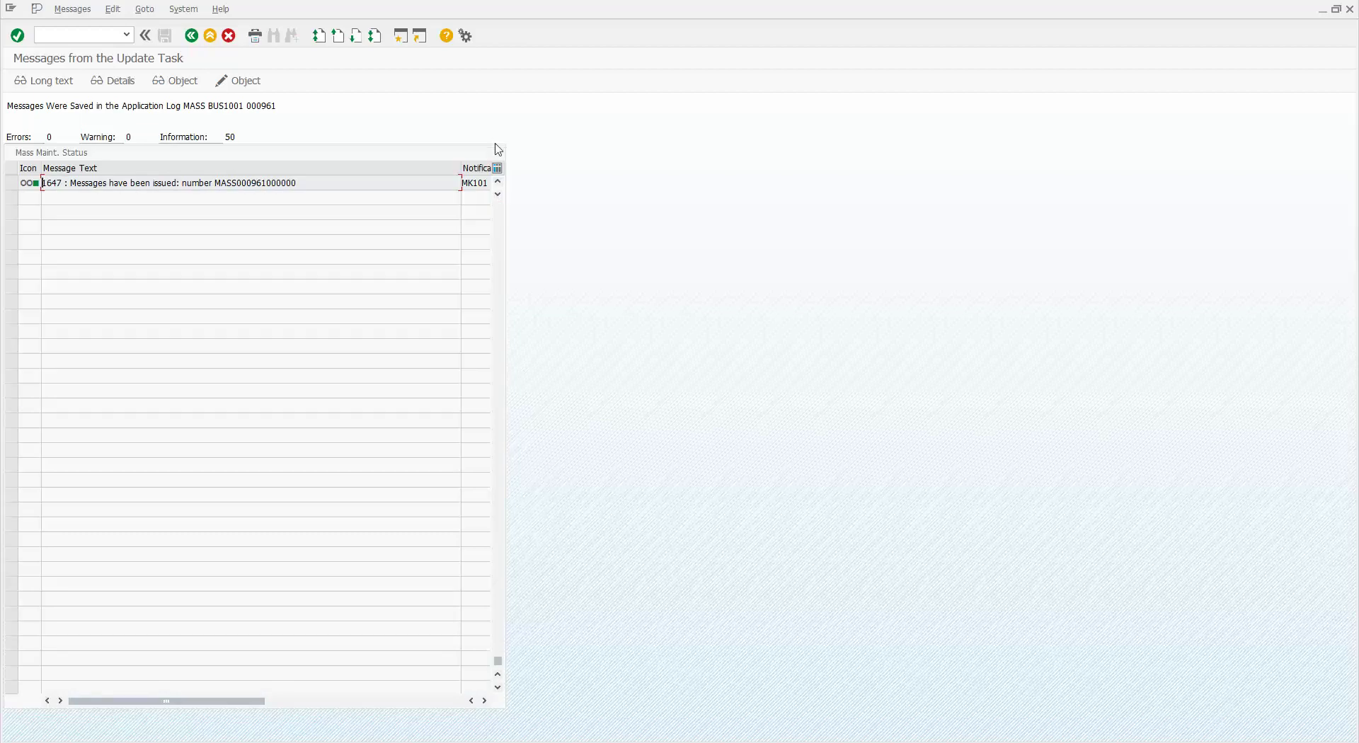
pyautogui.click(503, 228)
pyautogui.click(503, 228)
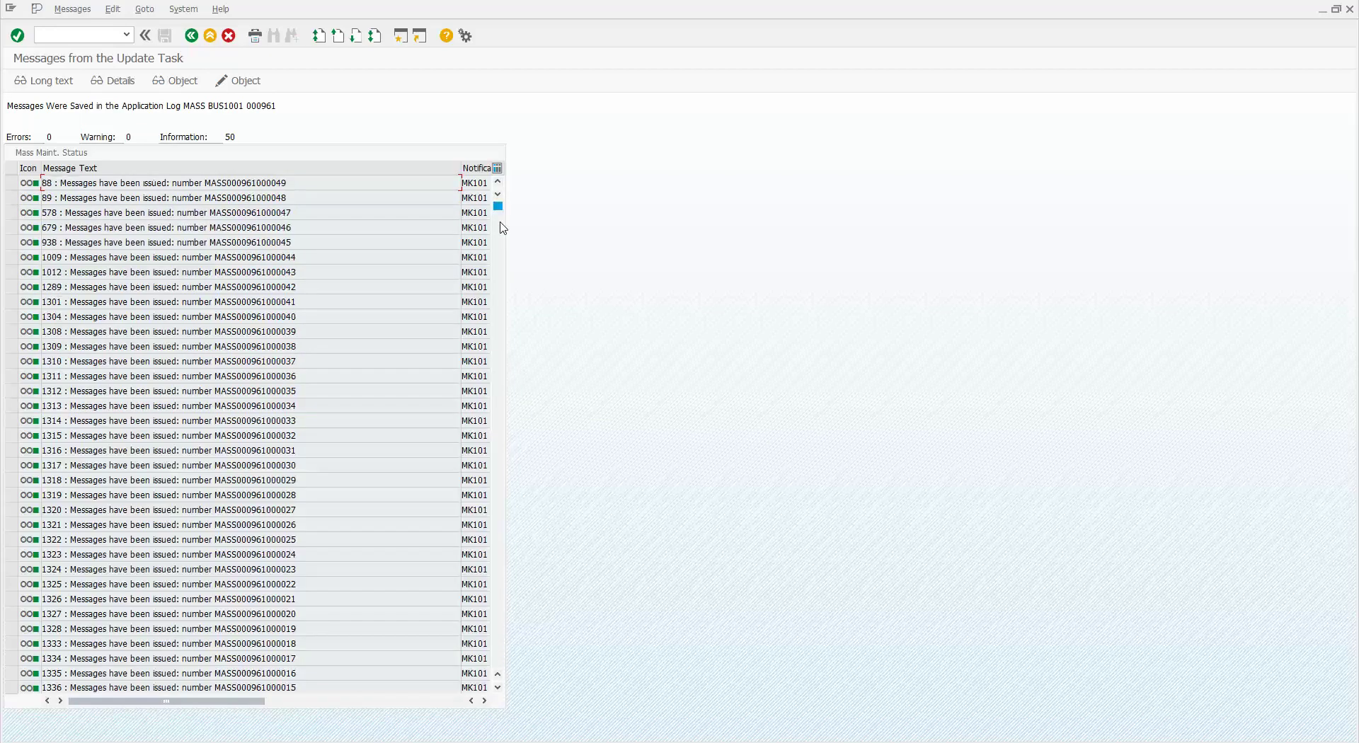
pyautogui.hotkey('alt', 'Tab')
pyautogui.hotkey('alt', 'Tab')
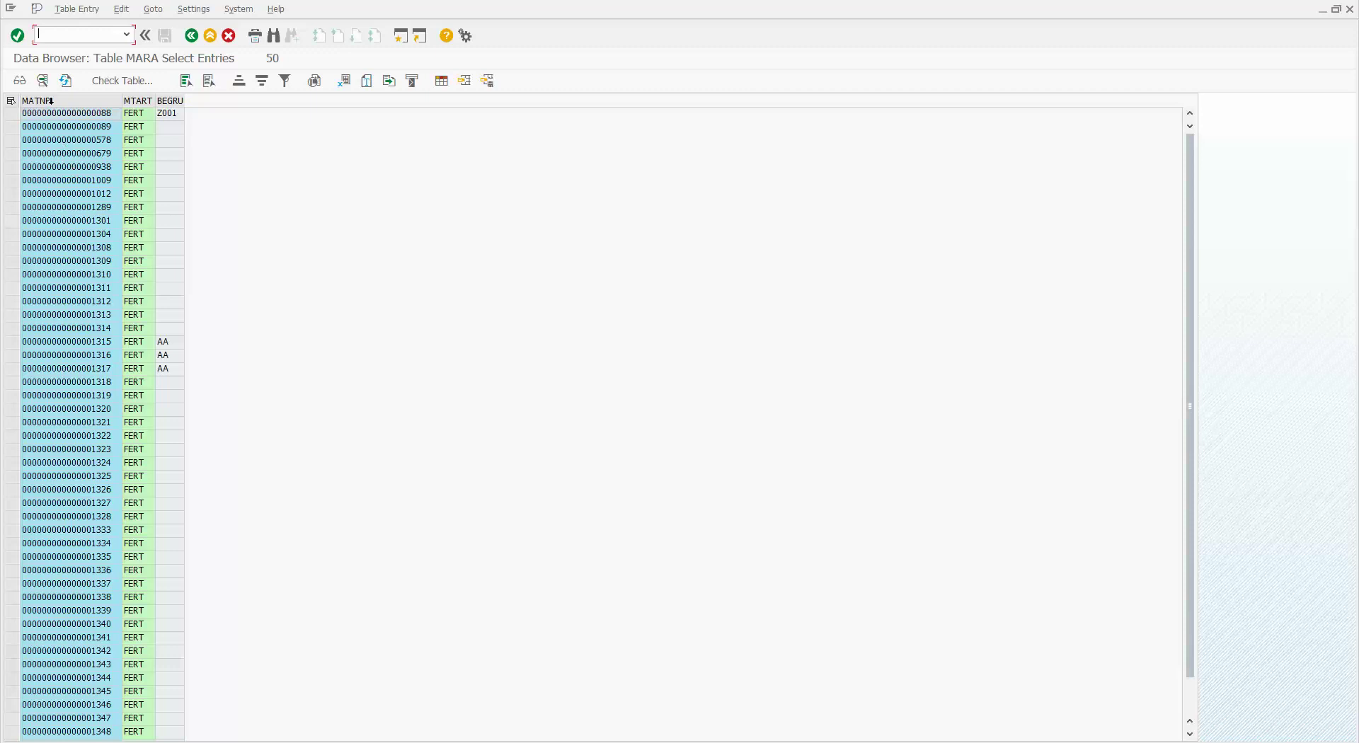
# Refresh the MARA Data Browser listing to reload the BEGRU values
pyautogui.click(67, 82)
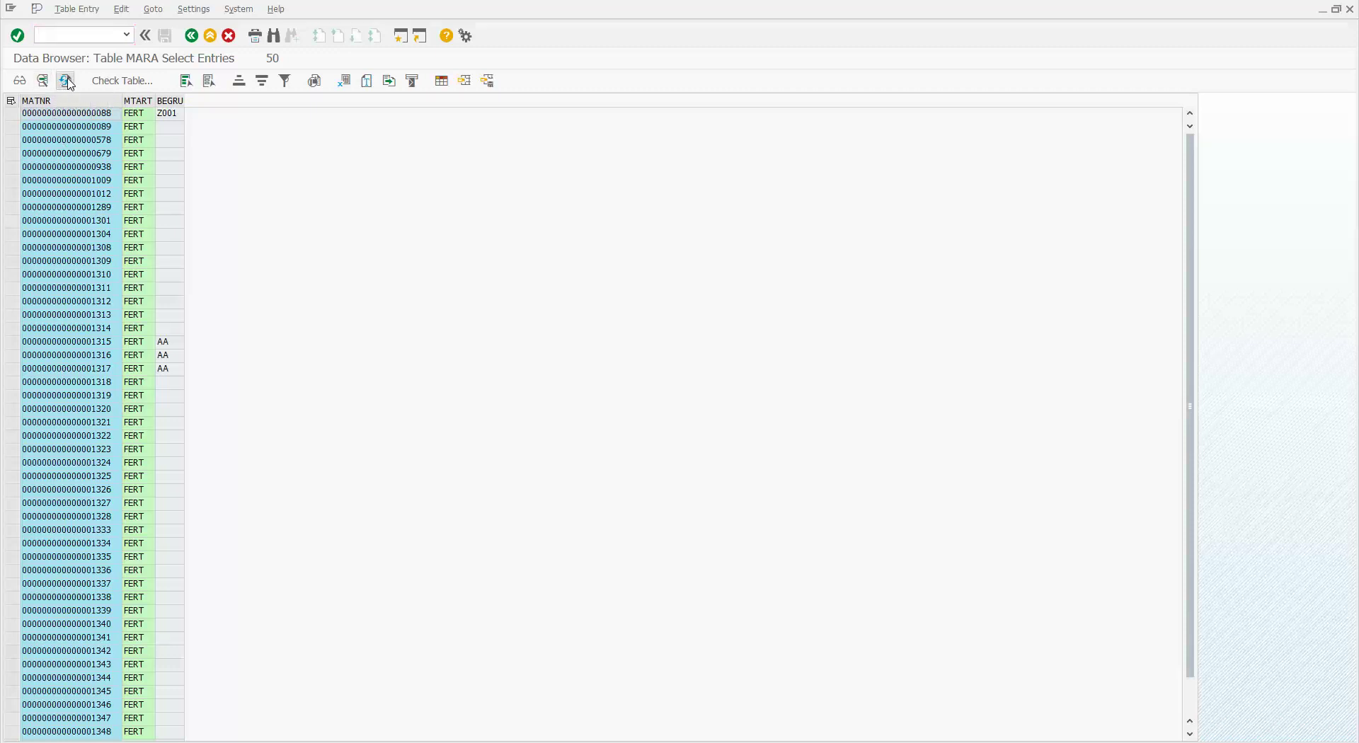